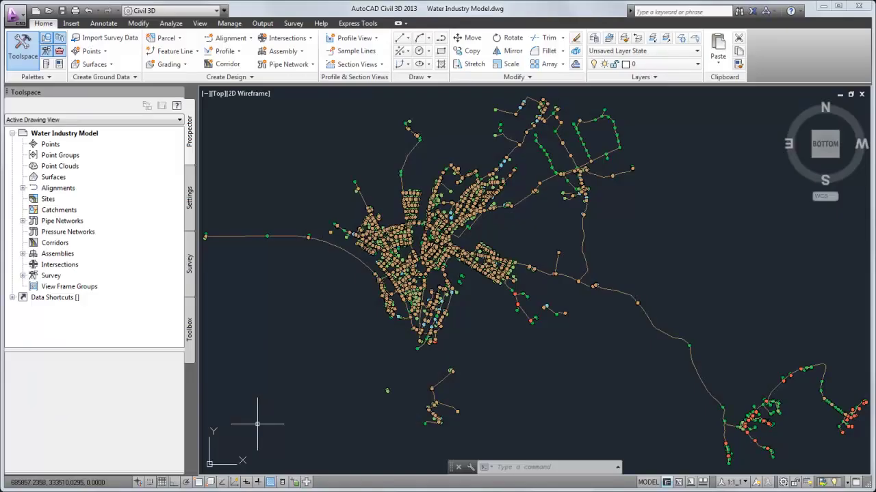
Zoom-window onto the northern water branches, then pan to bring the northeast branches into view
{"action": "type", "text": "zw"}
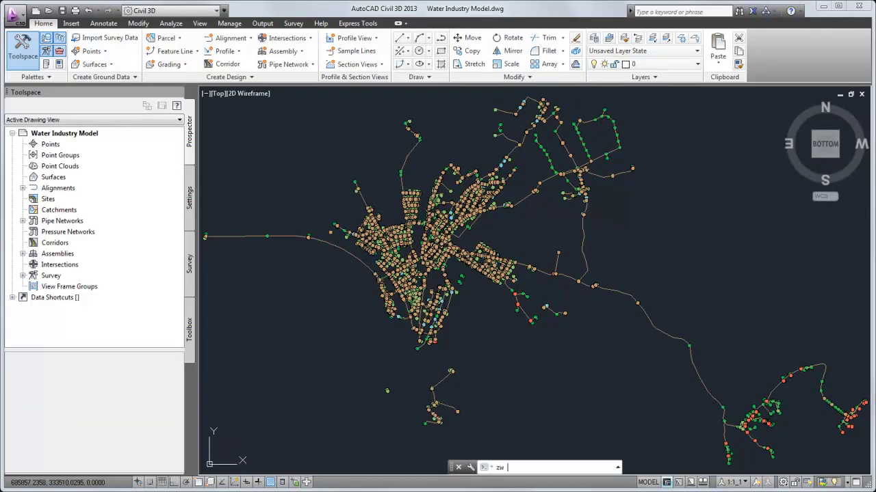
{"action": "key", "text": "Return"}
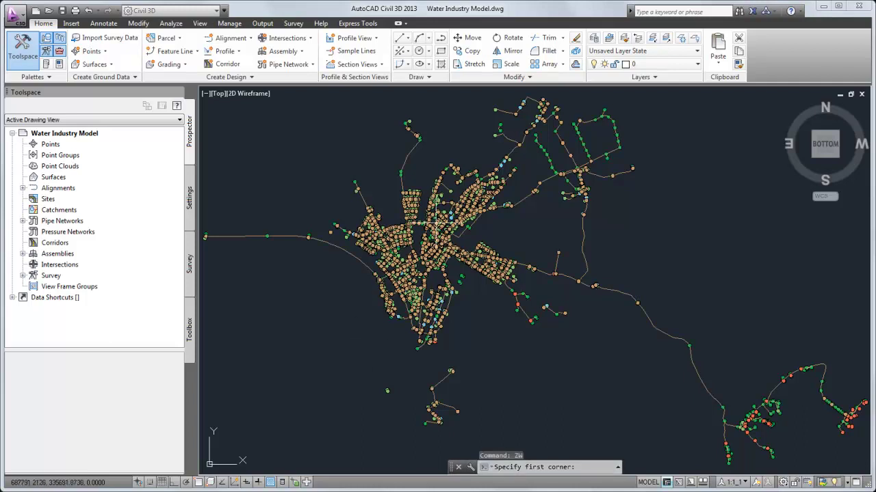
{"action": "left_click", "coordinate": [478, 93]}
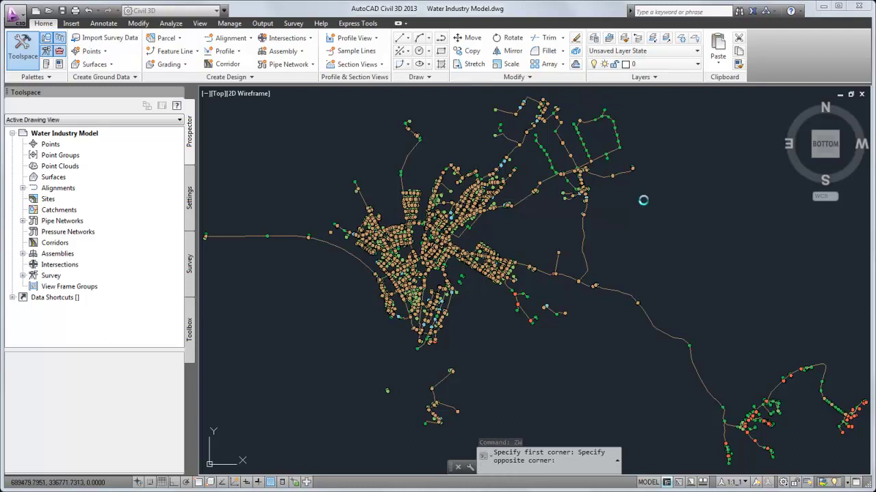
{"action": "left_click", "coordinate": [622, 193]}
{"action": "mouse_move", "coordinate": [432, 323]}
{"action": "middle_mouse_down"}
{"action": "mouse_move", "coordinate": [512, 329]}
{"action": "mouse_move", "coordinate": [534, 314]}
{"action": "middle_mouse_up"}
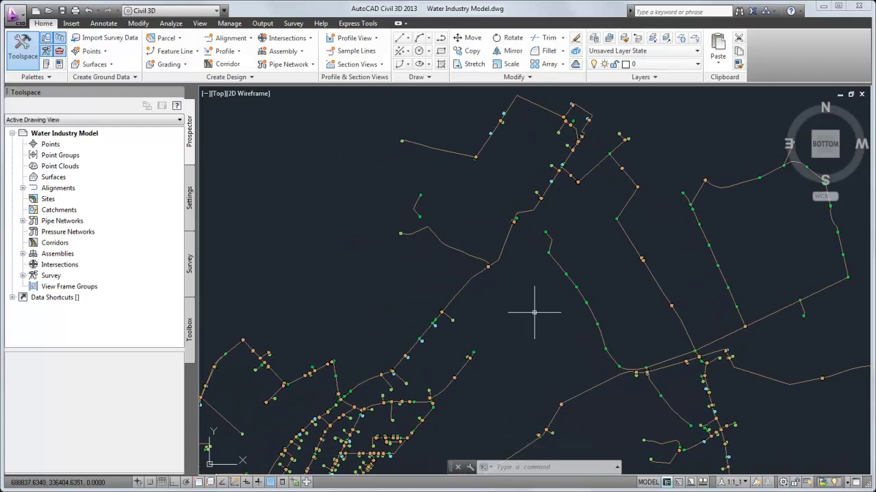
In the Map Task Pane, uncheck the Water Industry Model group and re-enable WA_V_VALVE, WA_V_PIPE, WA_V_ARMATURE and WA_POINT
{"action": "left_click", "coordinate": [61, 77]}
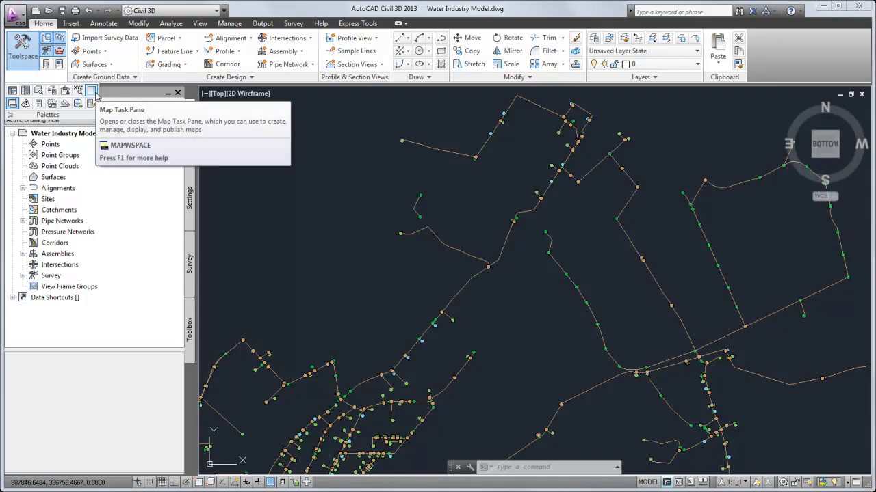
{"action": "left_click", "coordinate": [95, 94]}
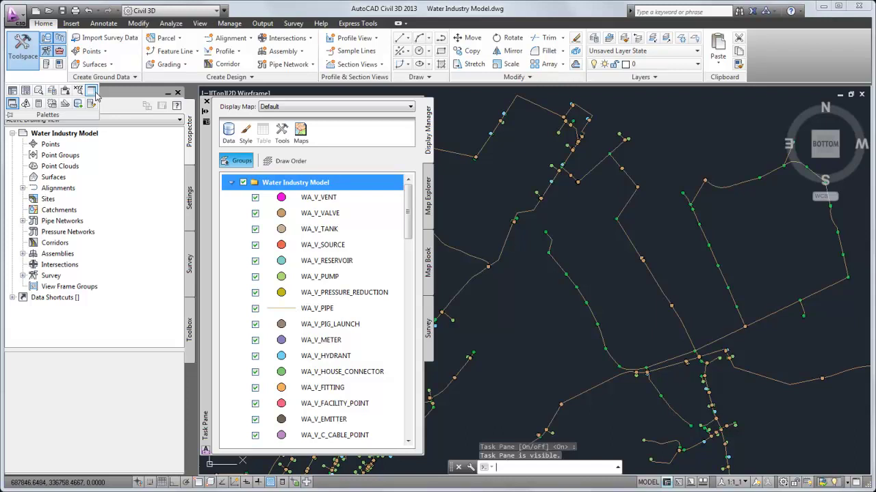
{"action": "left_click", "coordinate": [243, 183]}
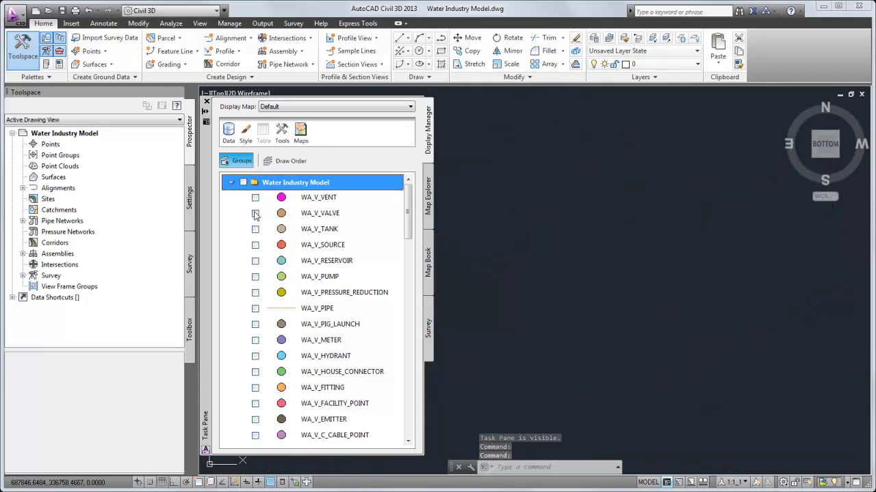
{"action": "left_click", "coordinate": [254, 214]}
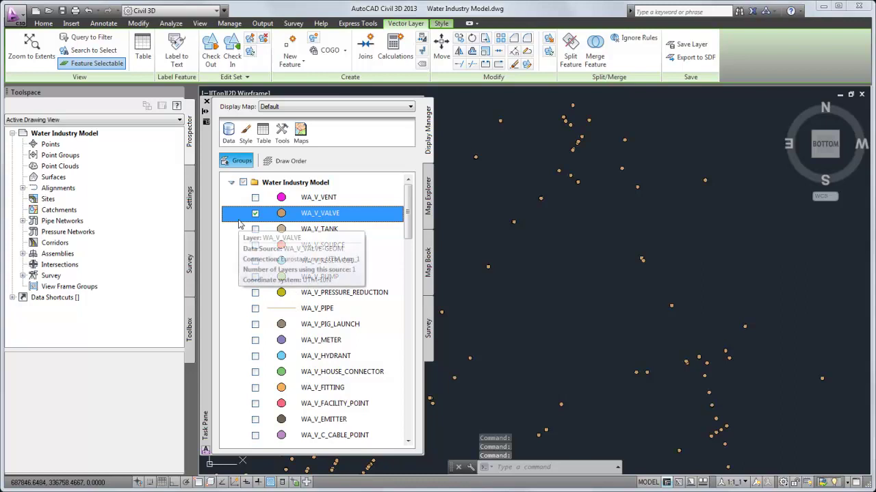
{"action": "left_click", "coordinate": [255, 311]}
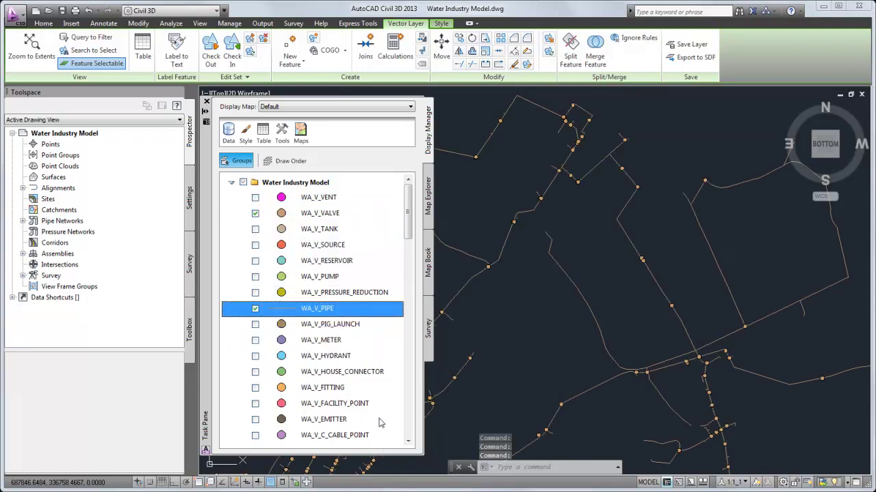
{"action": "left_click", "coordinate": [410, 424]}
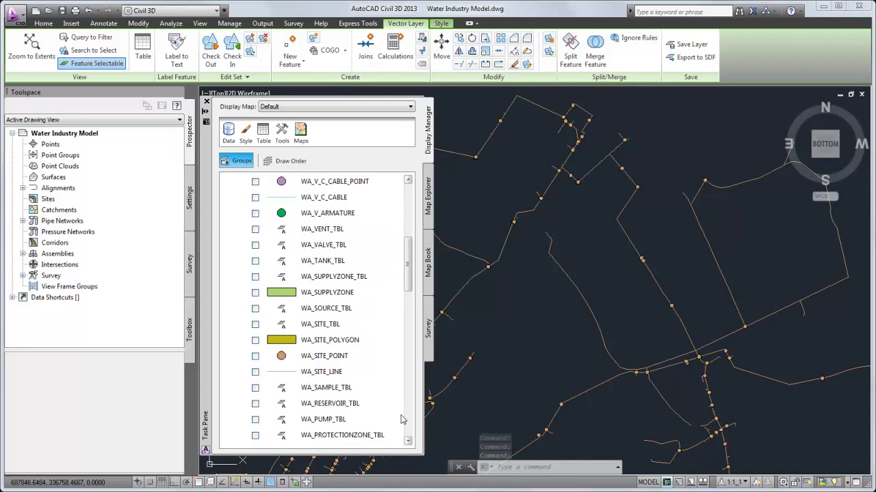
{"action": "left_click", "coordinate": [255, 214]}
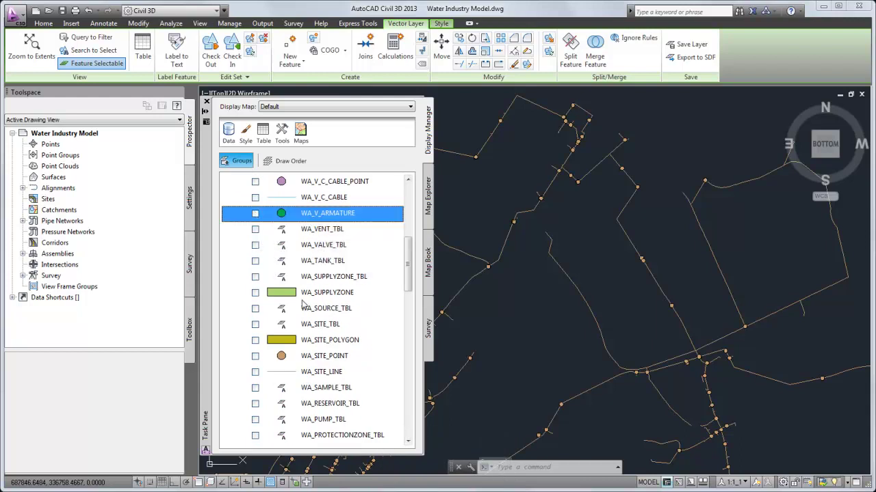
{"action": "left_click", "coordinate": [408, 400]}
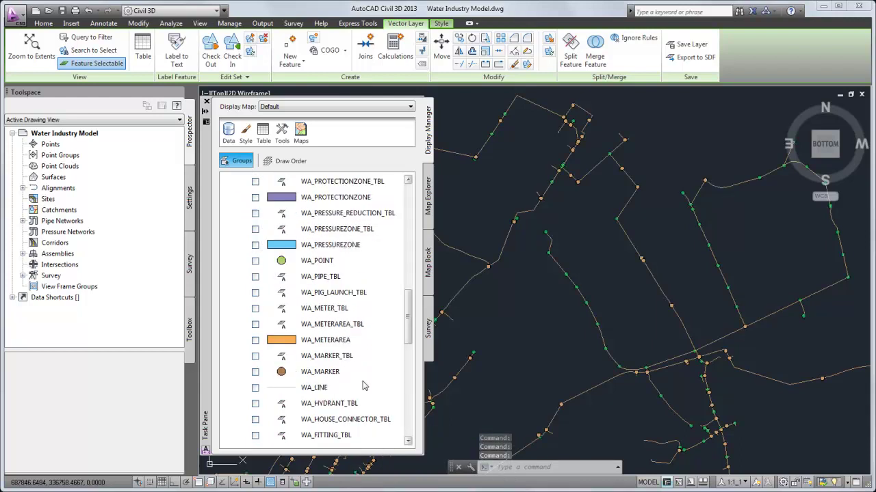
{"action": "left_click", "coordinate": [251, 265]}
{"action": "left_click", "coordinate": [253, 262]}
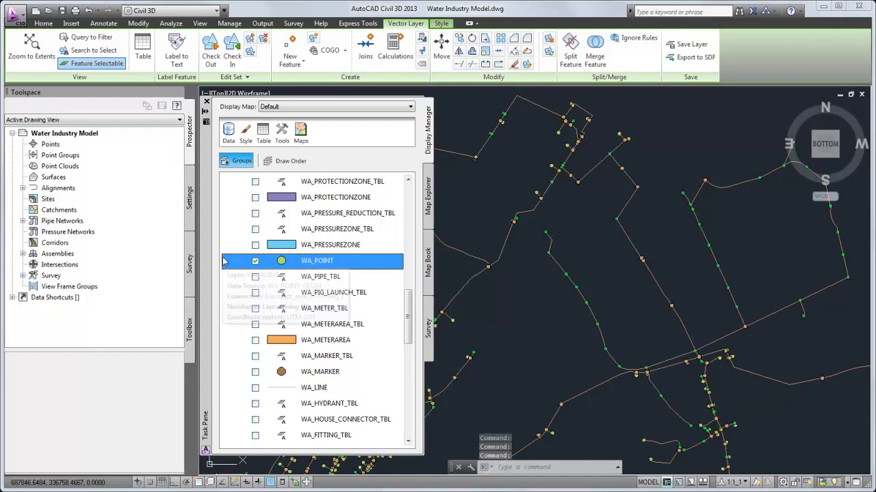
{"action": "left_click", "coordinate": [206, 101]}
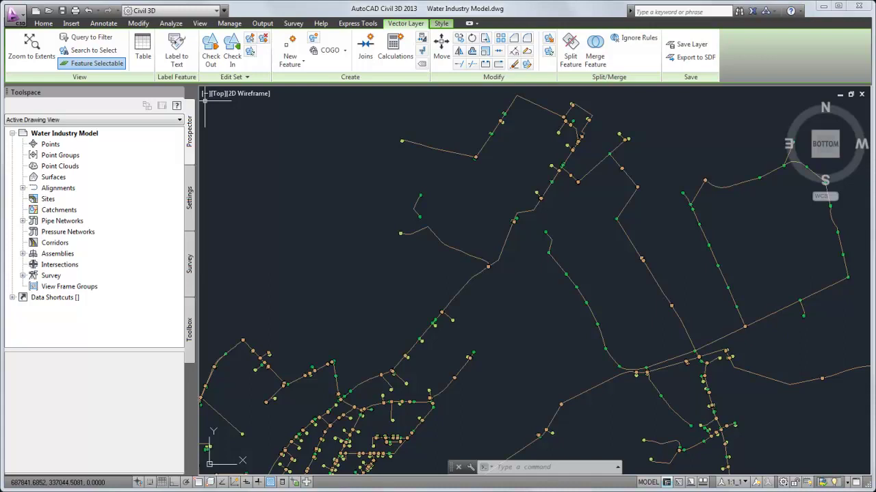
Run Create Pressure Network from Industry Model and window-select the northernmost branch's water features
{"action": "left_click", "coordinate": [49, 25]}
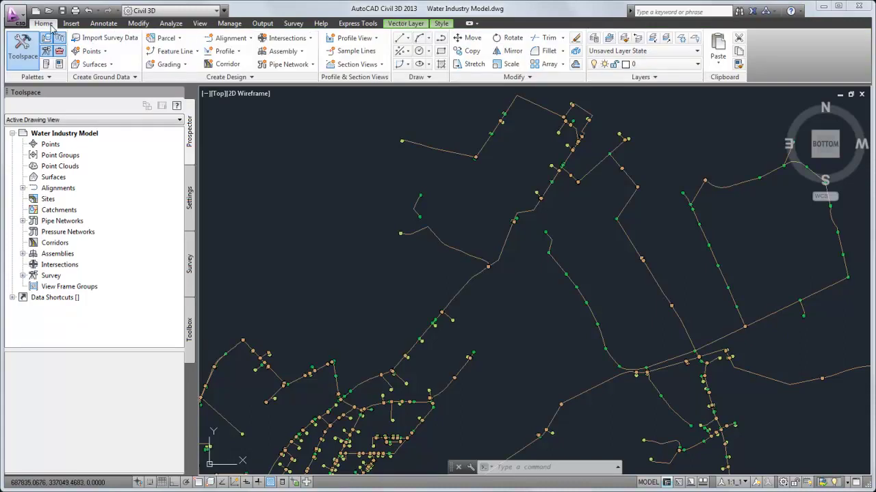
{"action": "left_click", "coordinate": [308, 67]}
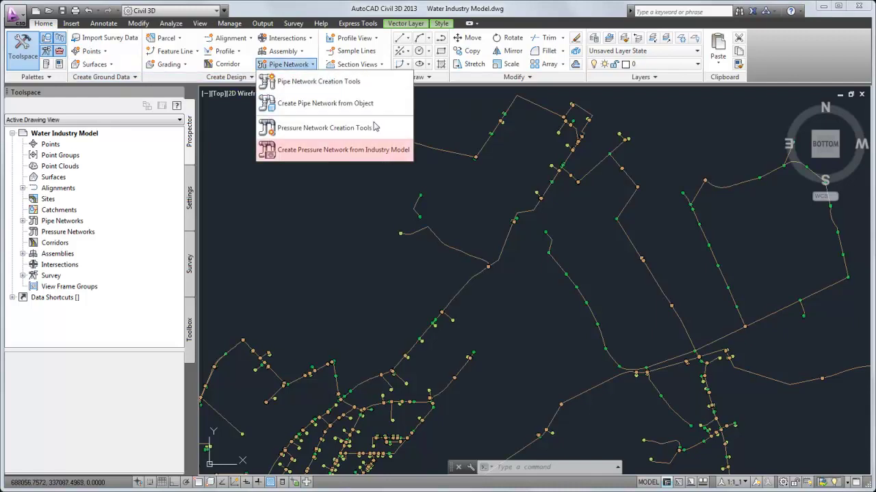
{"action": "left_click", "coordinate": [381, 151]}
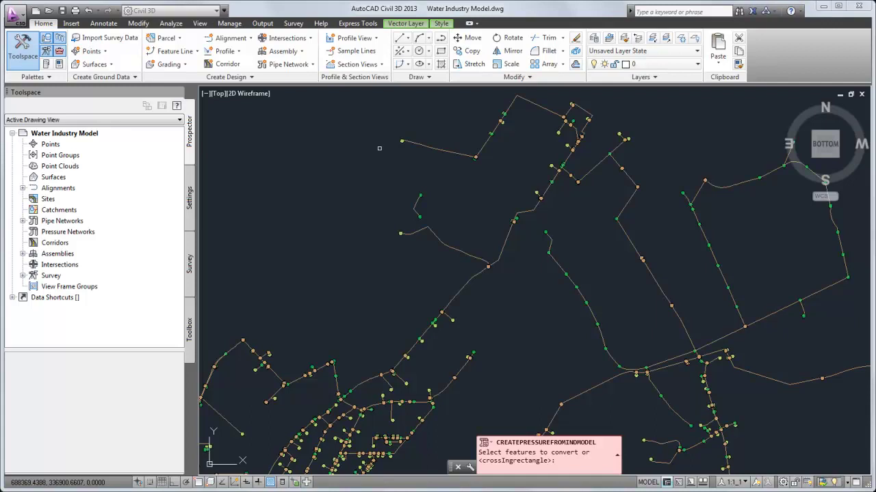
{"action": "type", "text": "i"}
{"action": "key", "text": "Return"}
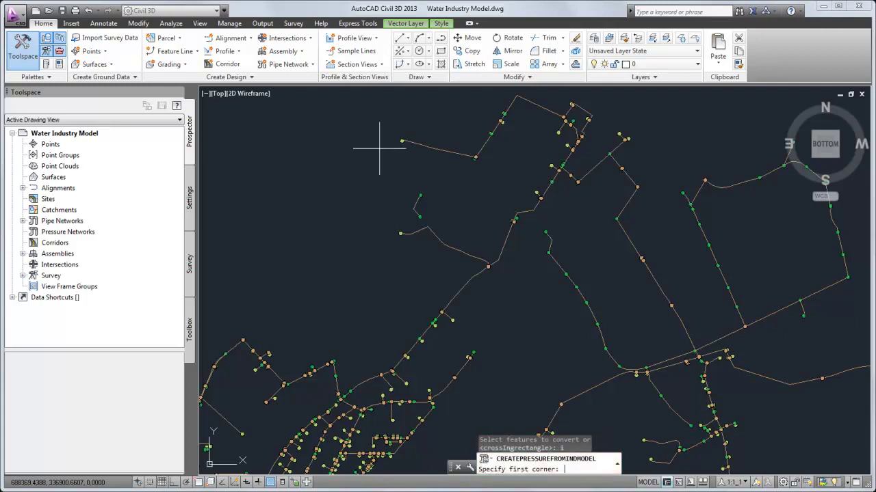
{"action": "left_click", "coordinate": [395, 88]}
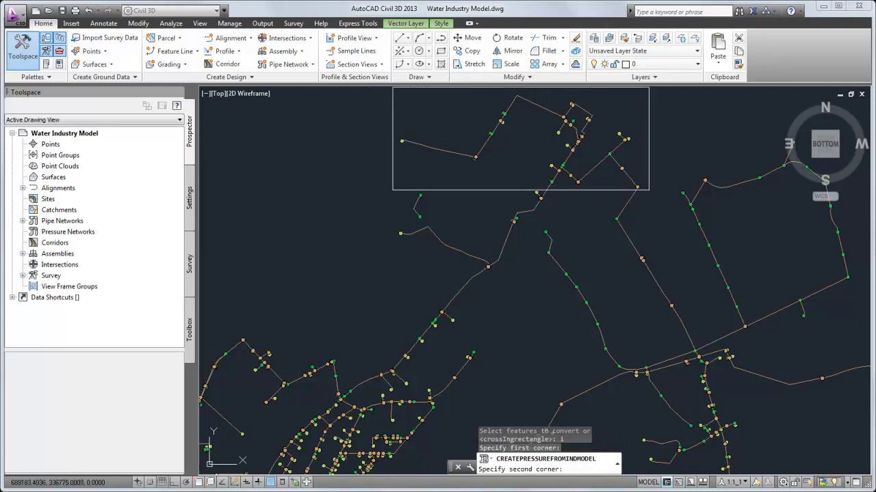
{"action": "left_click", "coordinate": [649, 189]}
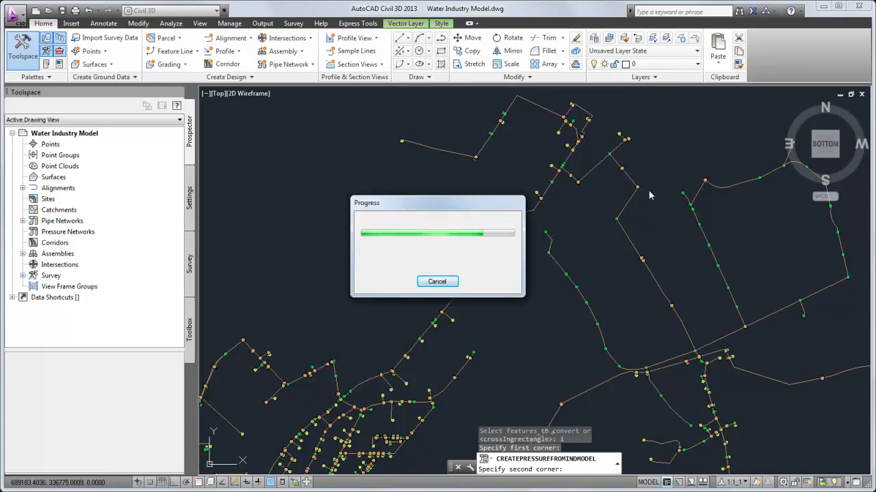
Zoom-window in on a pipe tee junction of the converted branch
{"action": "type", "text": "zw"}
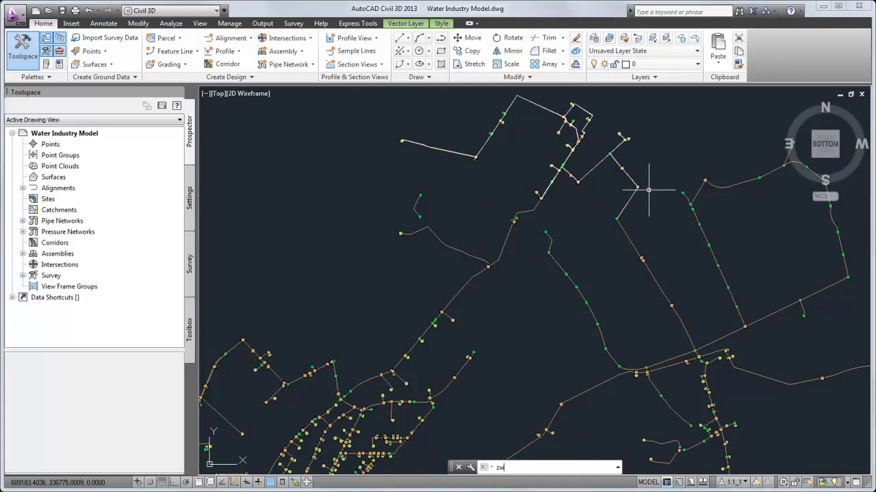
{"action": "key", "text": "Return"}
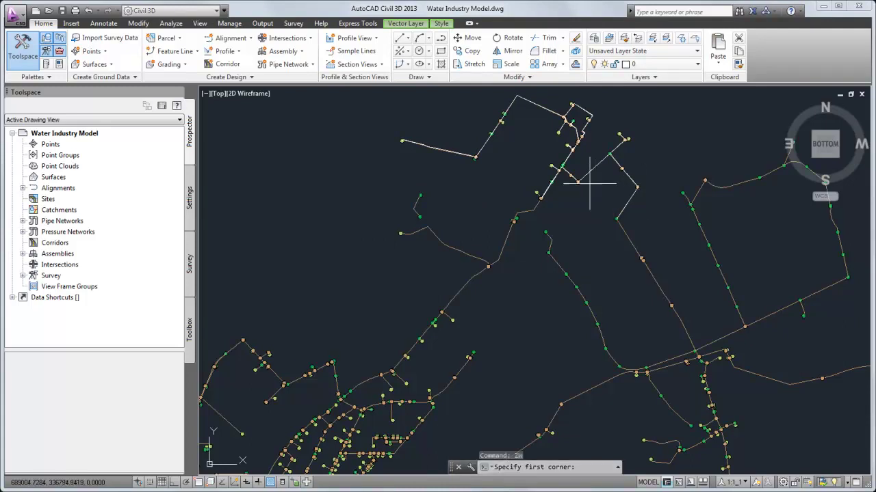
{"action": "left_click", "coordinate": [551, 160]}
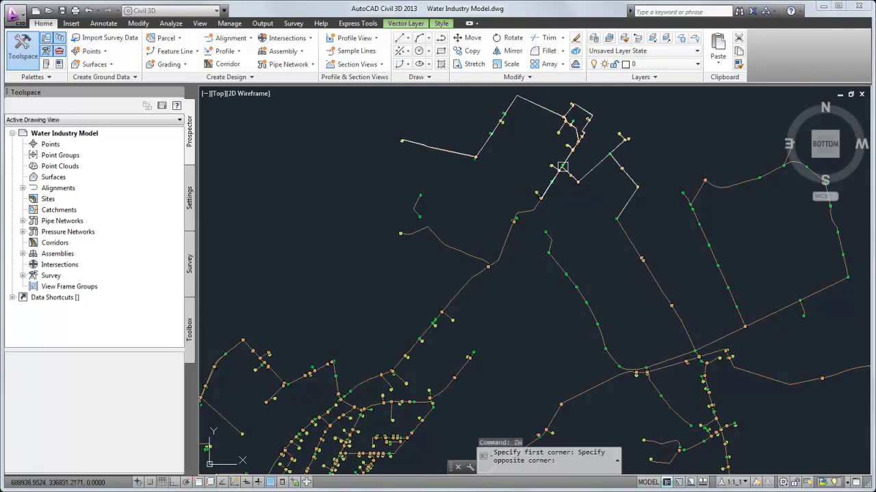
{"action": "left_click", "coordinate": [567, 171]}
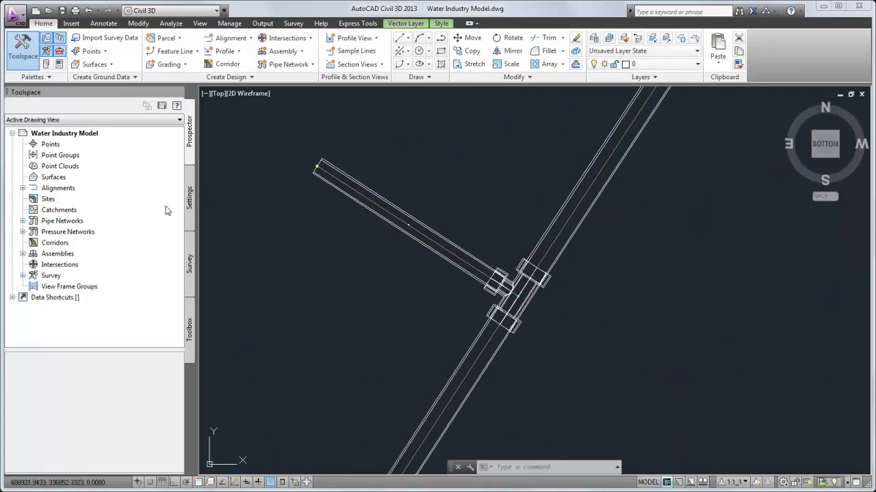
Inspect Pressure Network - (1)'s pressure pipes, fittings and appurtenances in Prospector
{"action": "left_click", "coordinate": [22, 232]}
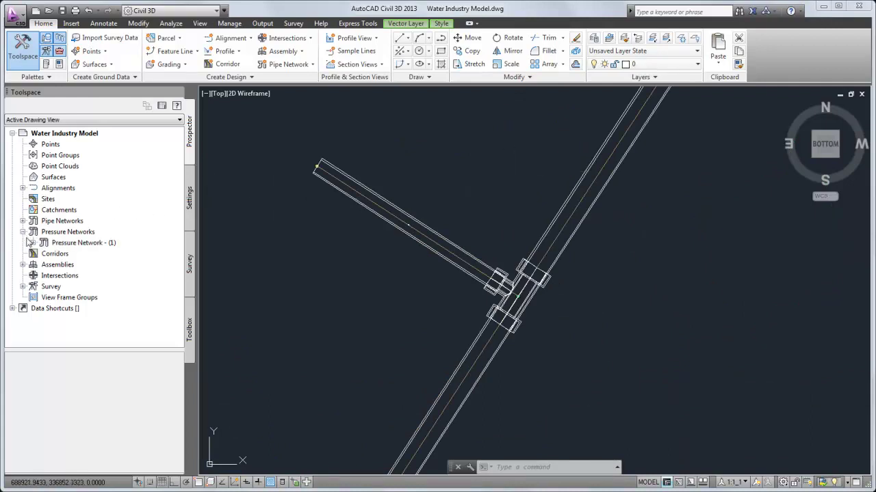
{"action": "left_click", "coordinate": [33, 243]}
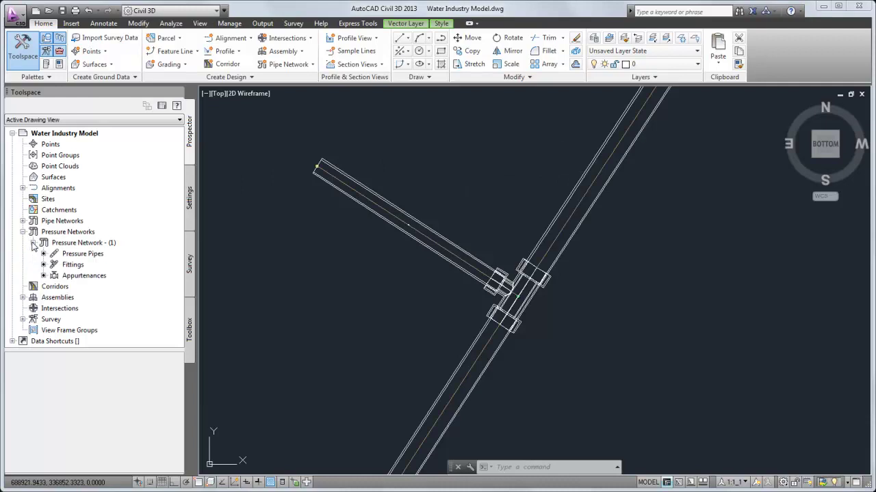
{"action": "left_click", "coordinate": [66, 256]}
{"action": "left_click", "coordinate": [72, 265]}
{"action": "left_click", "coordinate": [79, 277]}
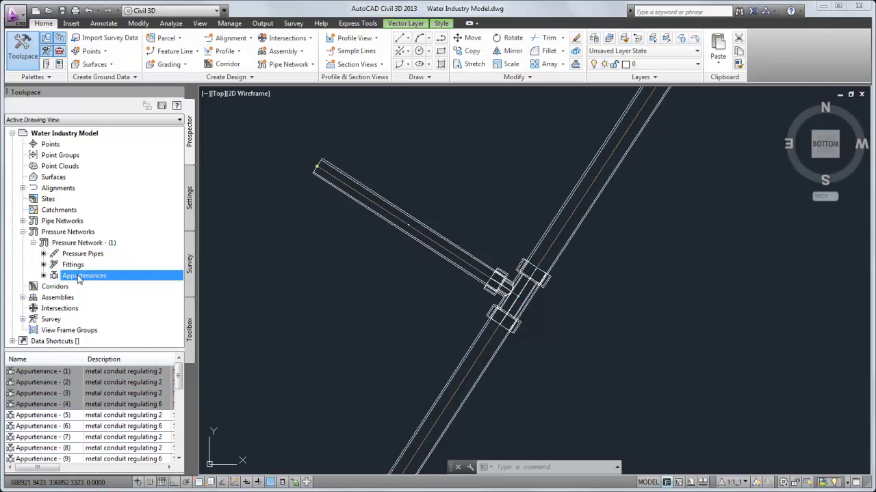
{"action": "scroll", "coordinate": [283, 249], "scroll_direction": "down", "scroll_amount": 10}
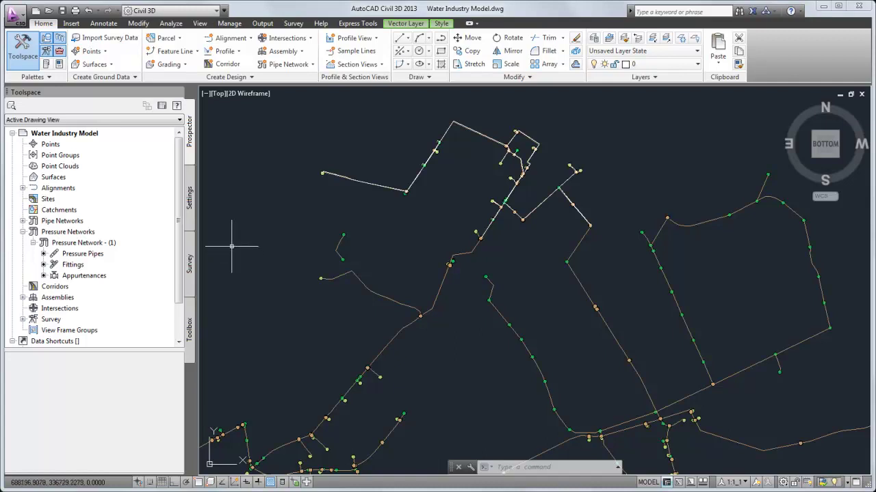
Drag the Water parts list from Pressure_Network_Template settings onto the Water Industry Model drawing
{"action": "left_click", "coordinate": [191, 226]}
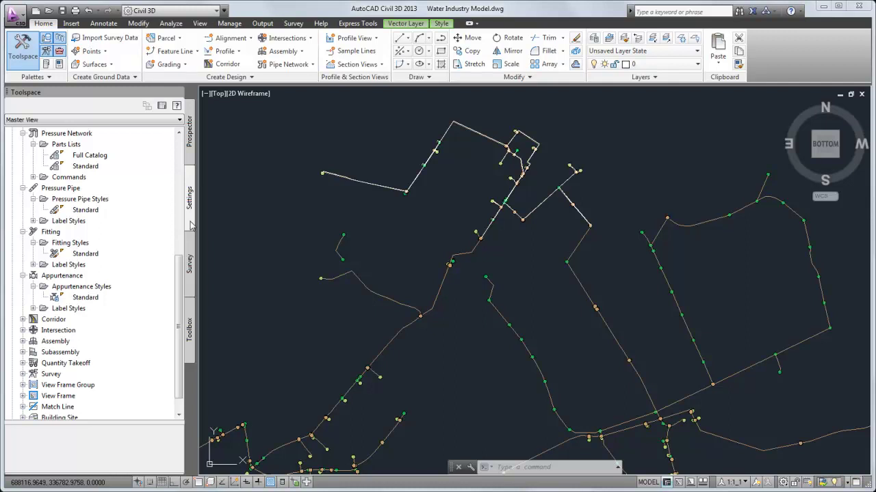
{"action": "scroll", "coordinate": [181, 273], "scroll_direction": "down", "scroll_amount": 1}
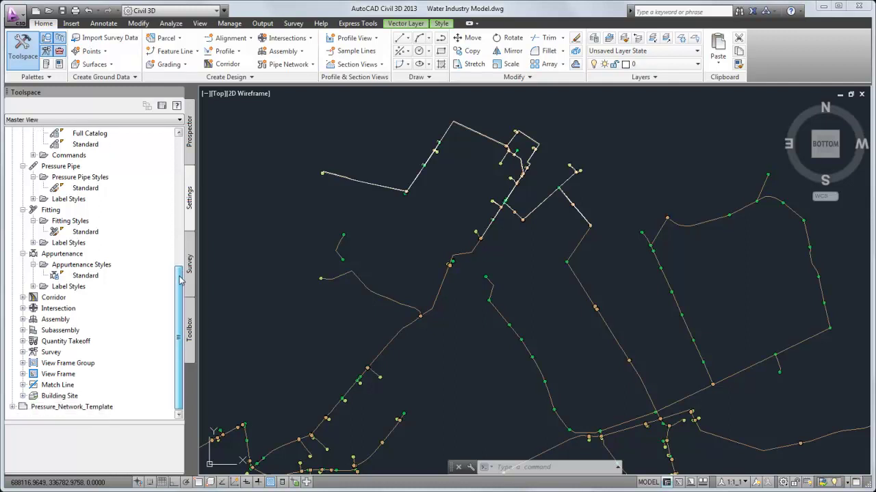
{"action": "left_click", "coordinate": [12, 407]}
{"action": "left_click", "coordinate": [22, 363]}
{"action": "left_click", "coordinate": [33, 375]}
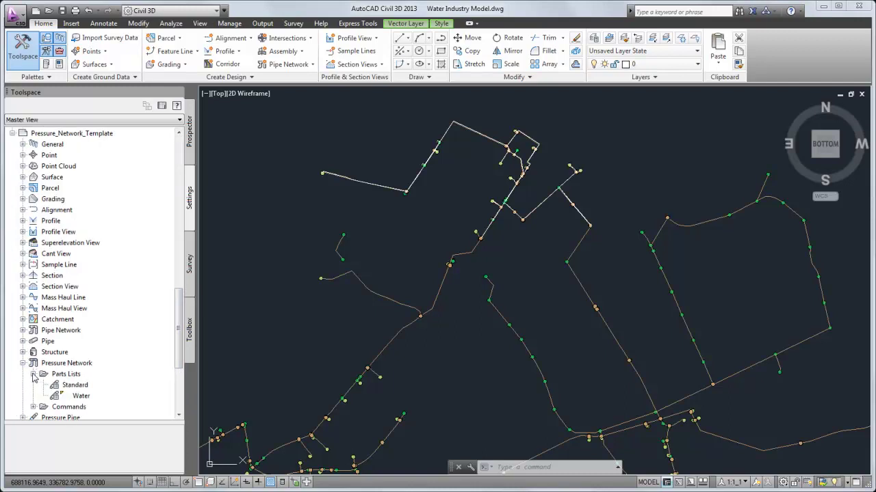
{"action": "left_click", "coordinate": [81, 397]}
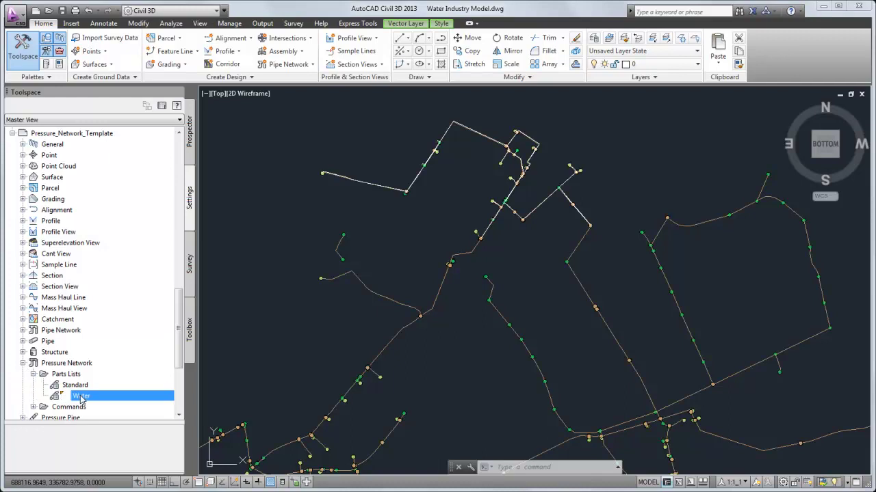
{"action": "mouse_move", "coordinate": [80, 398]}
{"action": "left_mouse_down"}
{"action": "mouse_move", "coordinate": [223, 376]}
{"action": "mouse_move", "coordinate": [260, 312]}
{"action": "left_mouse_up"}
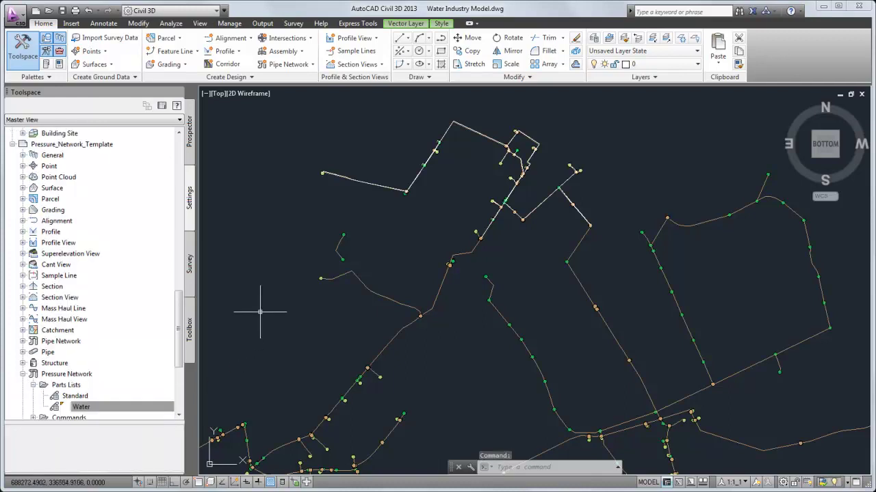
{"action": "left_click_drag", "start_coordinate": [179, 322], "coordinate": [189, 228]}
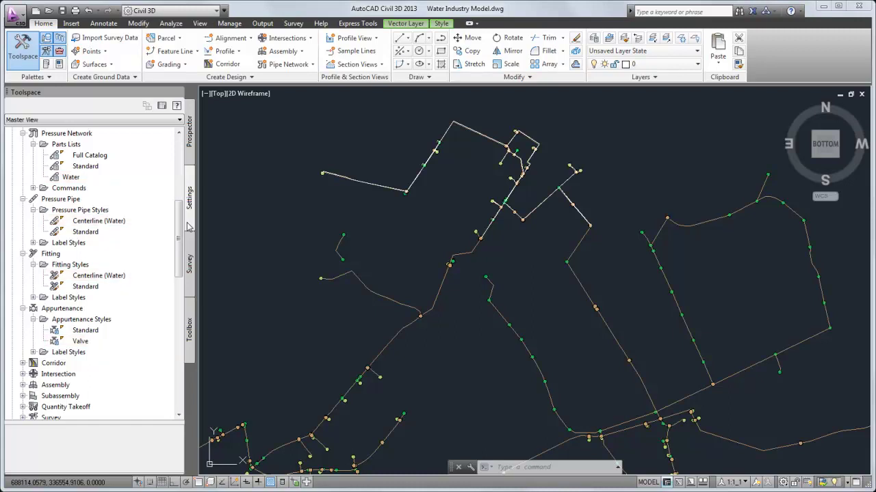
Open CreatePressureFromIndModel command settings and set the default parts list to Water
{"action": "left_click", "coordinate": [33, 189]}
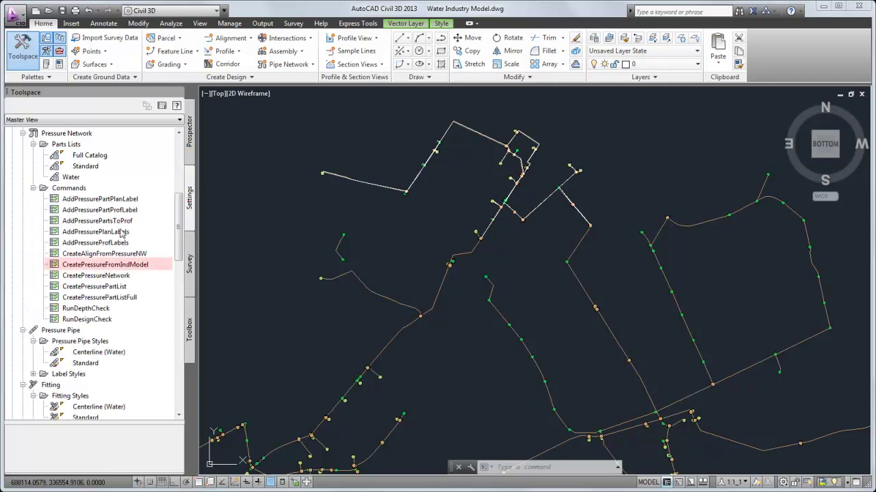
{"action": "right_click", "coordinate": [152, 266]}
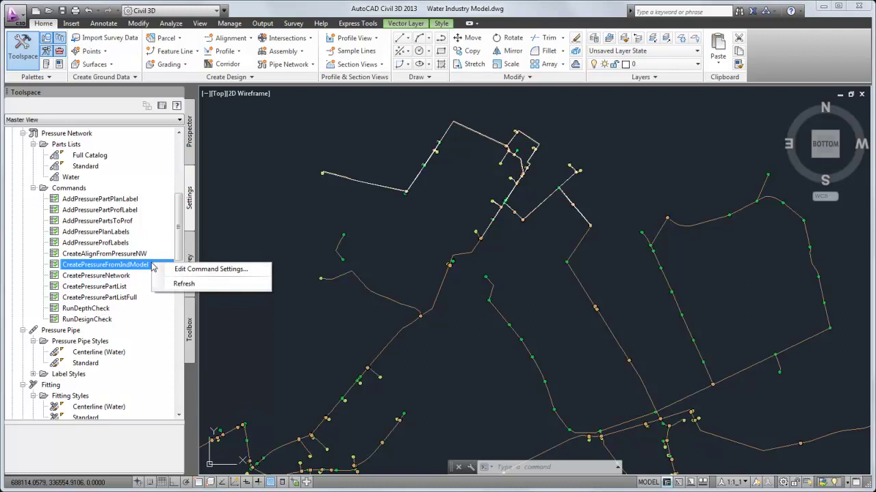
{"action": "left_click", "coordinate": [247, 269]}
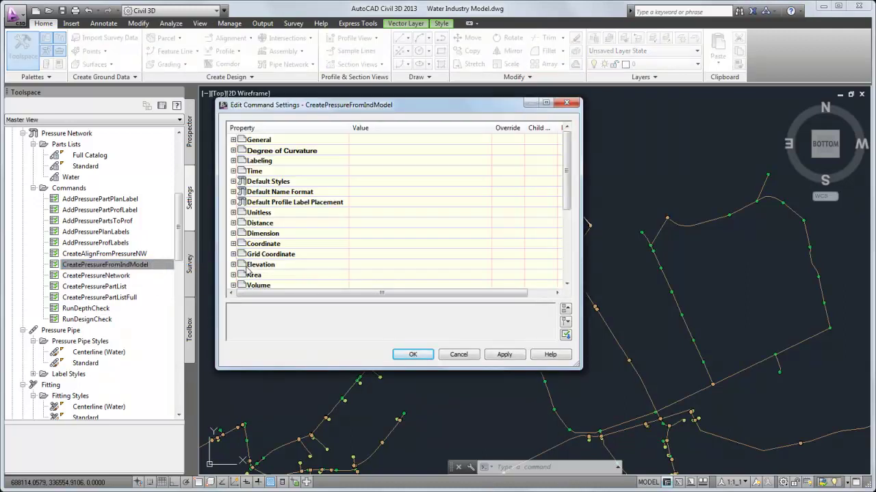
{"action": "left_click", "coordinate": [233, 181]}
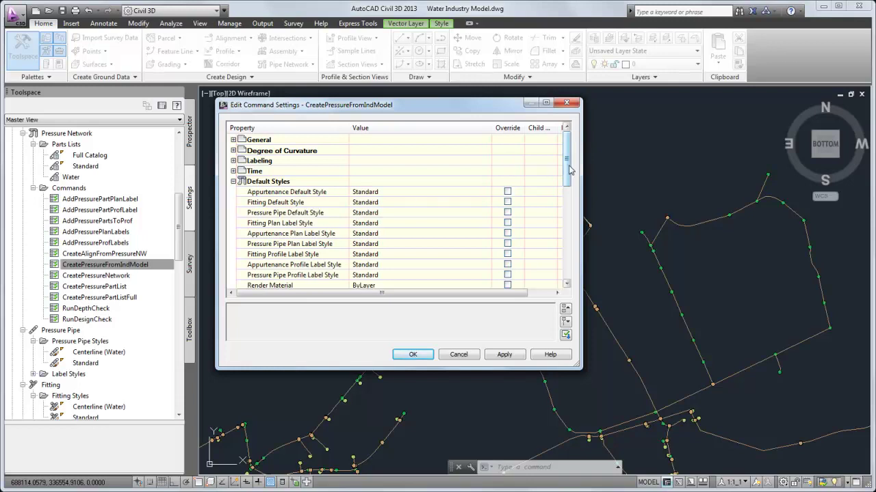
{"action": "scroll", "coordinate": [569, 172], "scroll_direction": "down", "scroll_amount": 1}
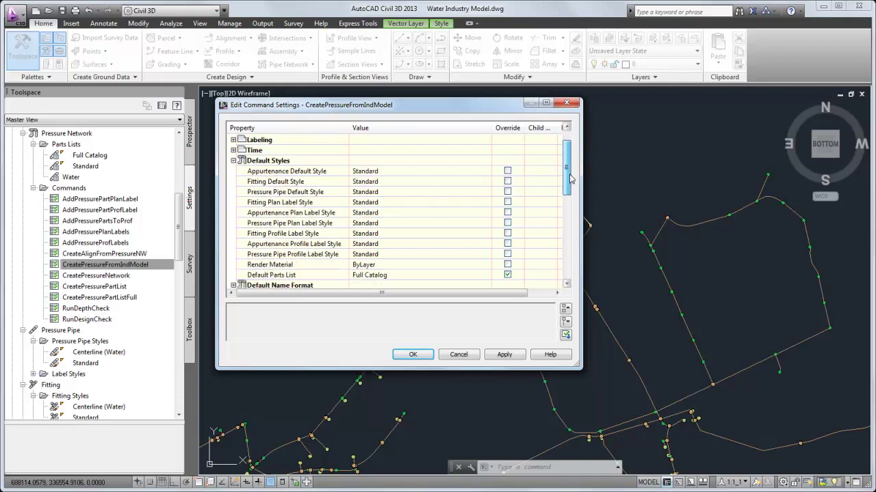
{"action": "left_click", "coordinate": [484, 274]}
{"action": "left_click", "coordinate": [484, 275]}
{"action": "left_click", "coordinate": [478, 242]}
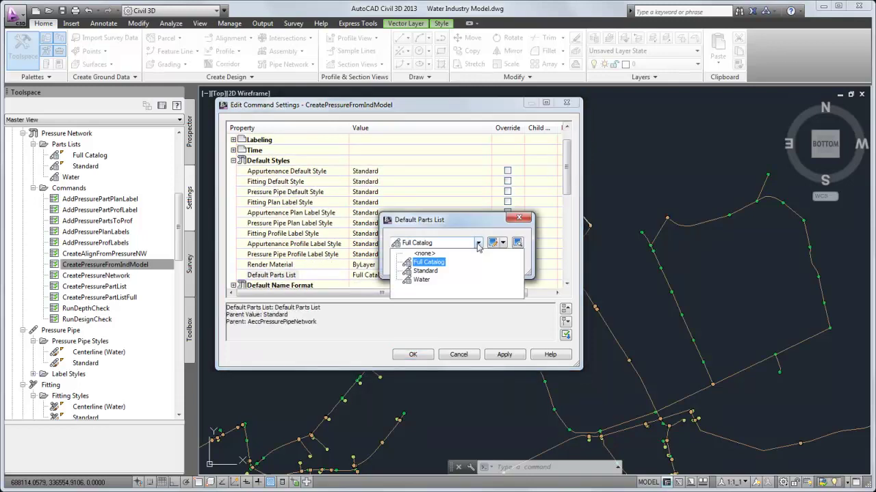
{"action": "left_click", "coordinate": [419, 280]}
{"action": "left_click", "coordinate": [414, 266]}
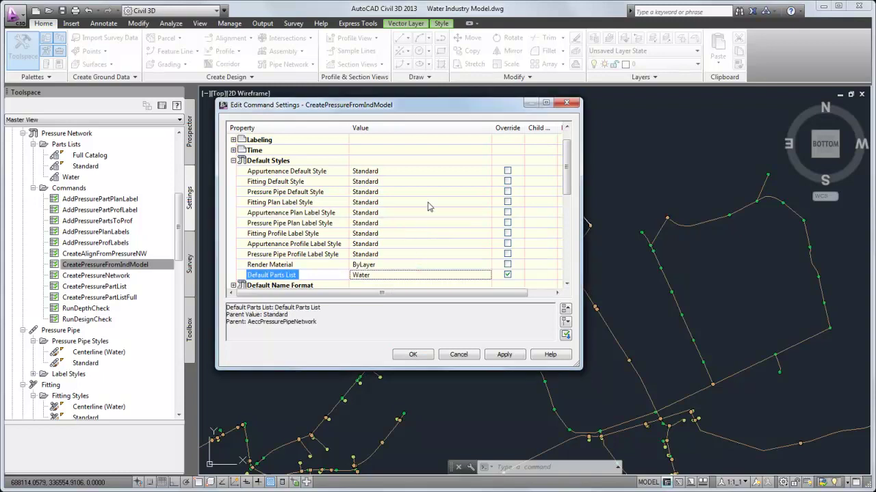
Set the default appurtenance style to Valve
{"action": "left_click", "coordinate": [487, 171]}
{"action": "left_click", "coordinate": [486, 171]}
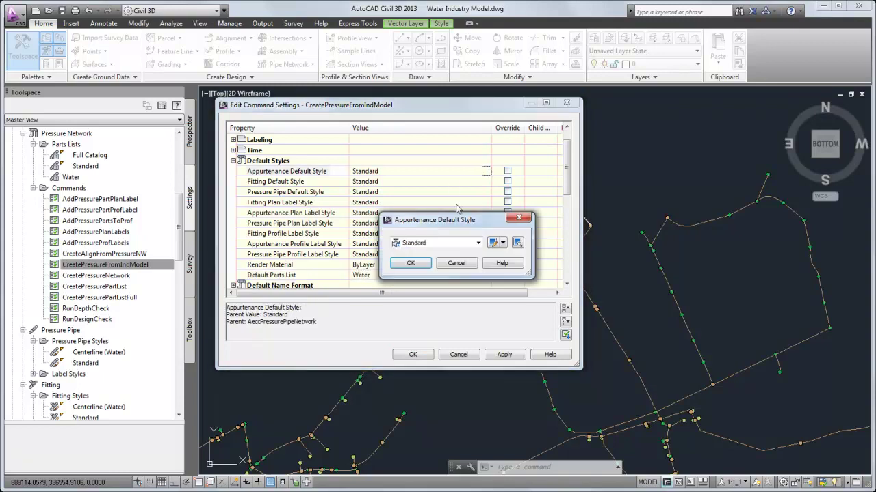
{"action": "left_click", "coordinate": [477, 242]}
{"action": "left_click", "coordinate": [443, 258]}
{"action": "left_click", "coordinate": [414, 264]}
Set fitting and pressure pipe default styles to Centerline (Water) and save the settings
{"action": "left_click", "coordinate": [488, 182]}
{"action": "left_click", "coordinate": [487, 182]}
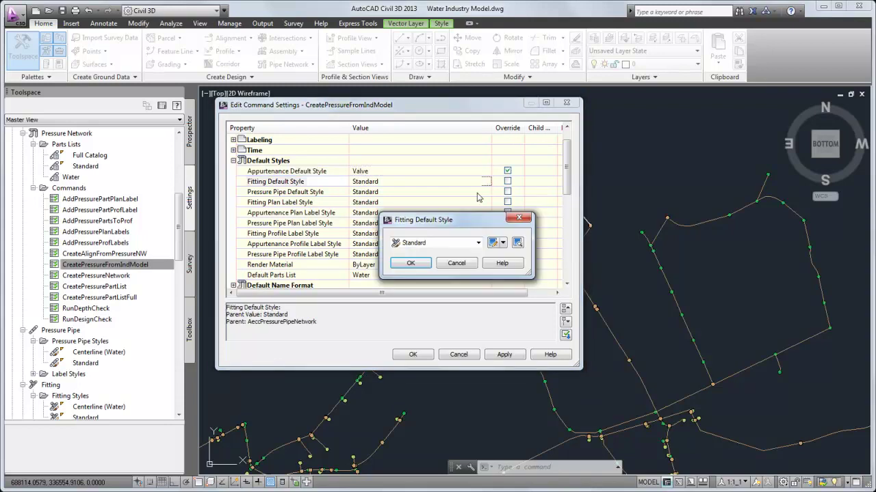
{"action": "left_click", "coordinate": [478, 242]}
{"action": "left_click", "coordinate": [431, 251]}
{"action": "left_click", "coordinate": [411, 263]}
{"action": "left_click", "coordinate": [488, 192]}
{"action": "left_click", "coordinate": [486, 192]}
{"action": "left_click", "coordinate": [478, 242]}
{"action": "left_click", "coordinate": [460, 251]}
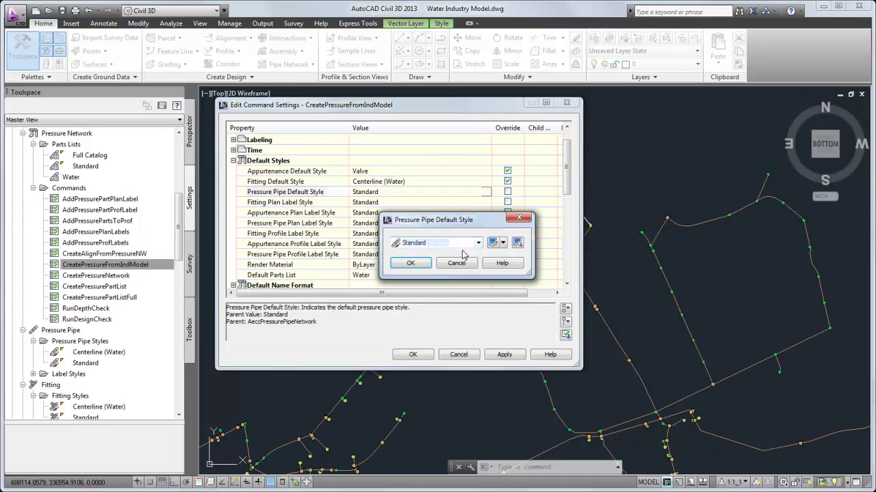
{"action": "left_click", "coordinate": [411, 263]}
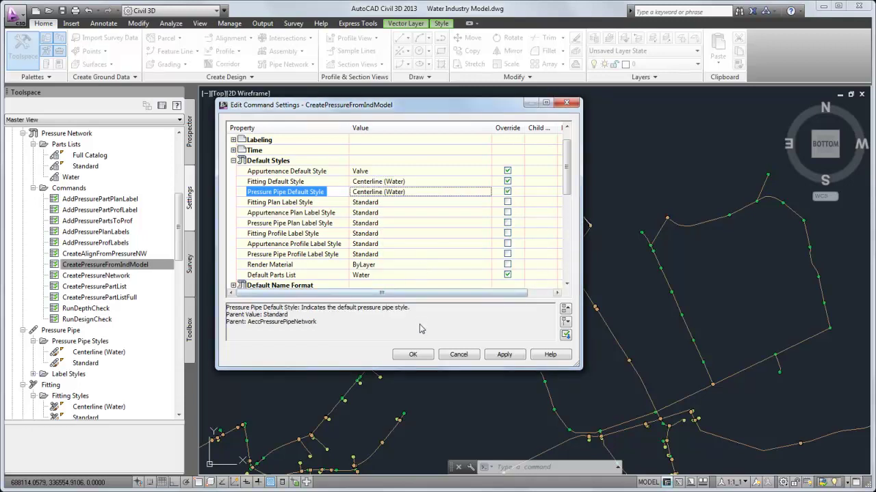
{"action": "left_click", "coordinate": [413, 354]}
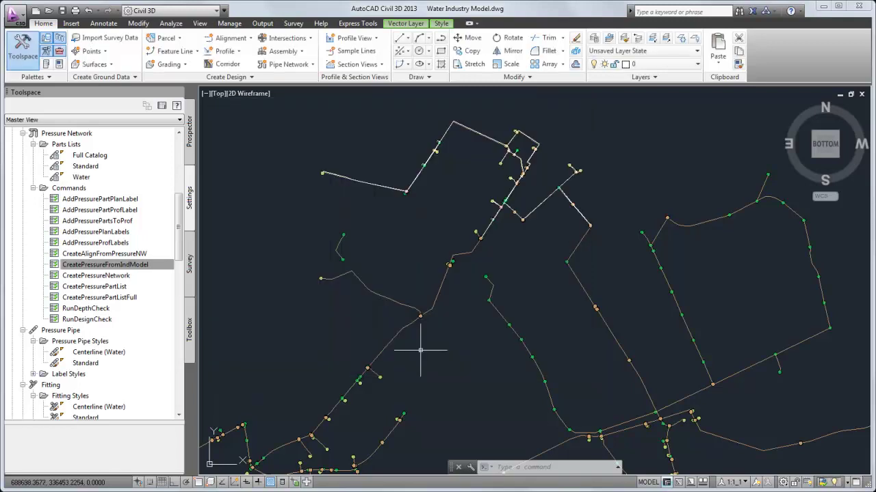
Convert the eastern rectangular water loop by picking its pipes and crossing-windowing the right network
{"action": "left_click", "coordinate": [308, 66]}
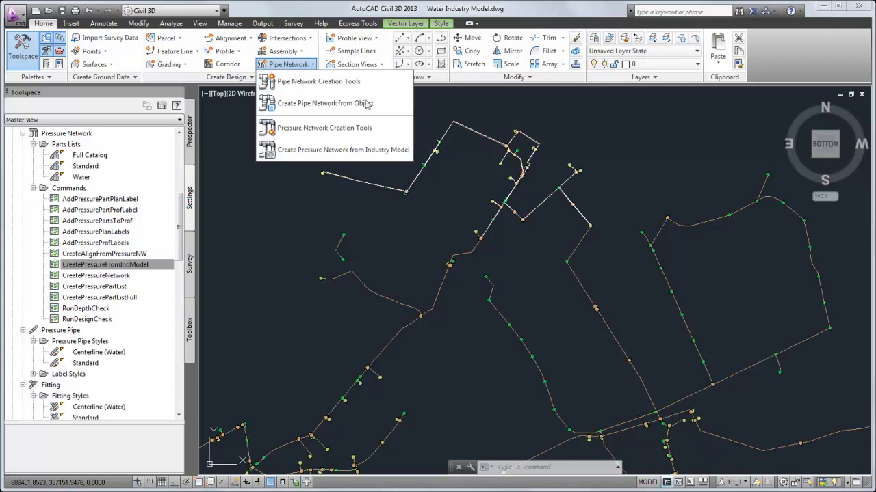
{"action": "left_click", "coordinate": [390, 148]}
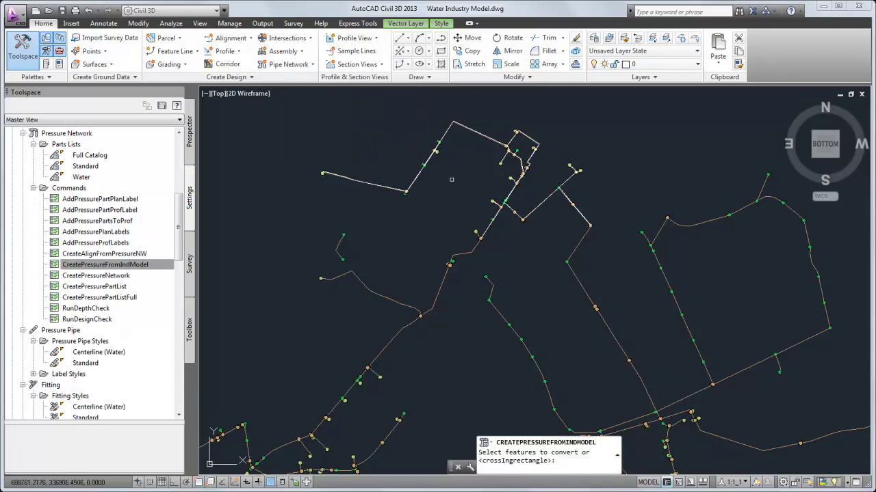
{"action": "left_click", "coordinate": [780, 371]}
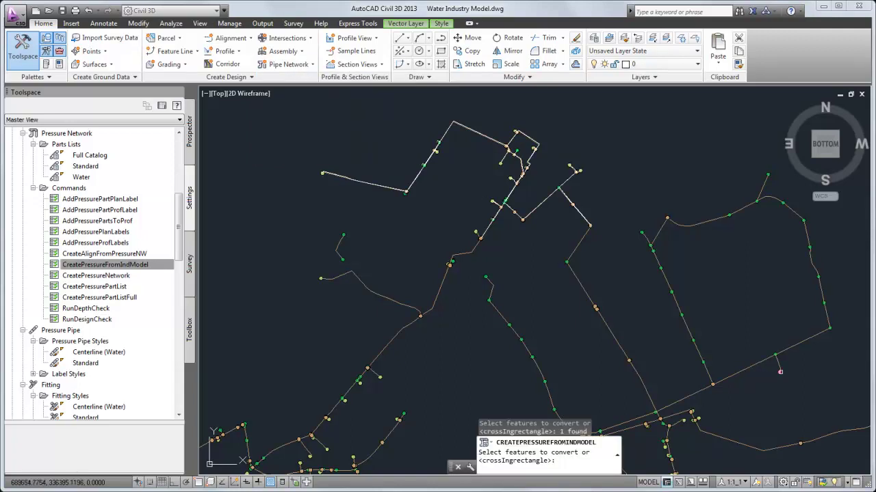
{"action": "left_click", "coordinate": [779, 368]}
{"action": "left_click", "coordinate": [775, 356]}
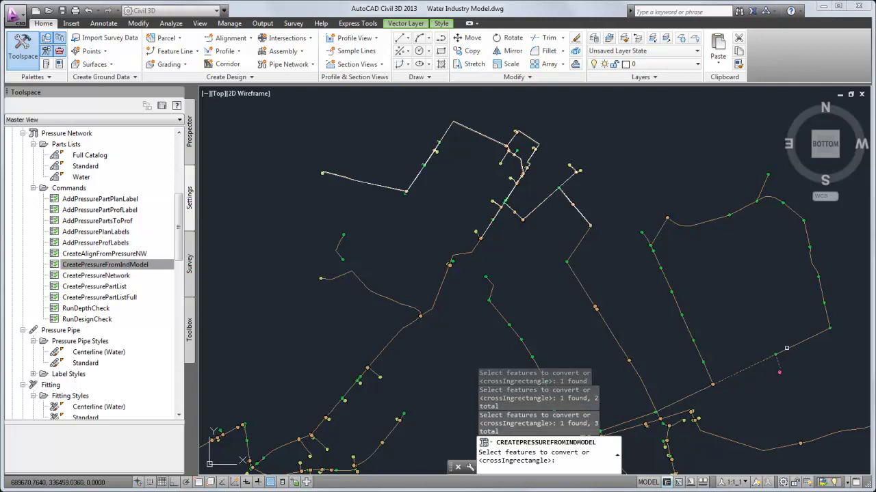
{"action": "left_click", "coordinate": [787, 348]}
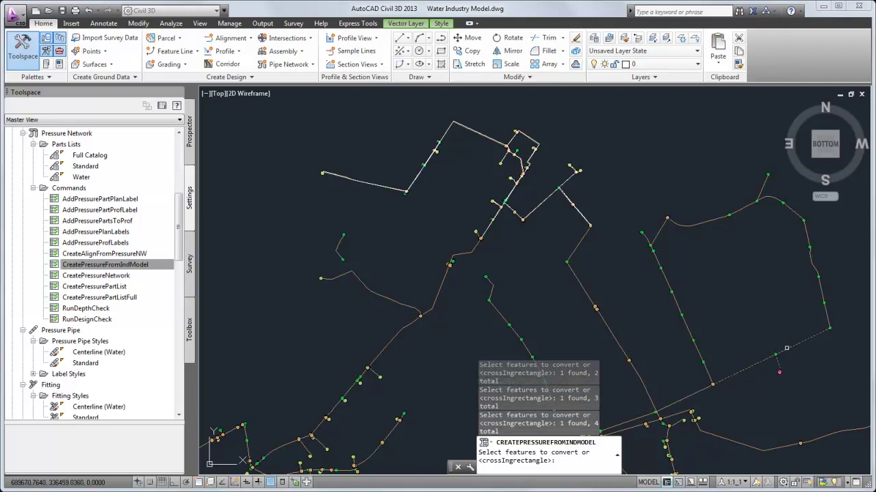
{"action": "left_click", "coordinate": [842, 366]}
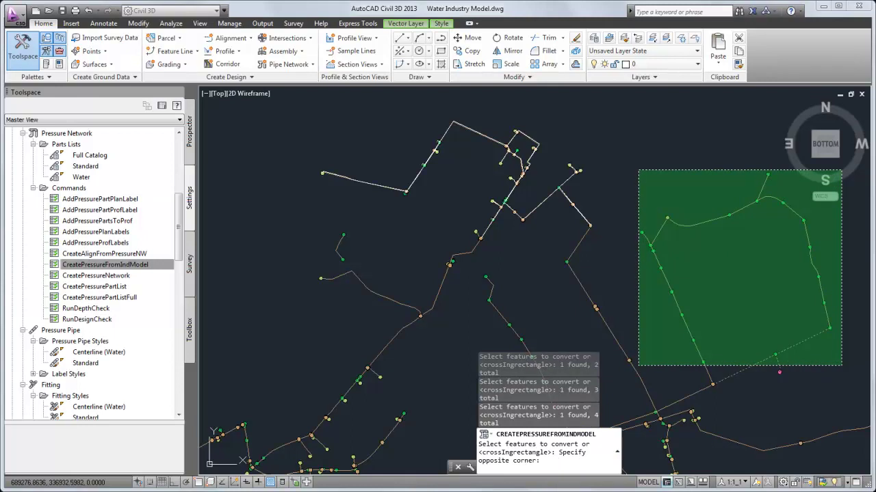
{"action": "left_click", "coordinate": [638, 171]}
{"action": "key", "text": "Return"}
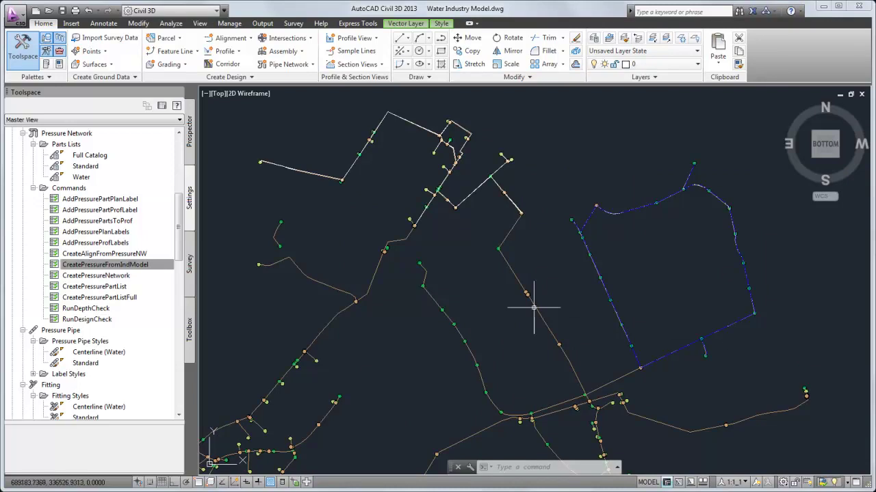
Inspect Pressure Network - (2)'s pressure pipes, fittings and appurtenances in Prospector, then expand Palettes
{"action": "left_click", "coordinate": [191, 157]}
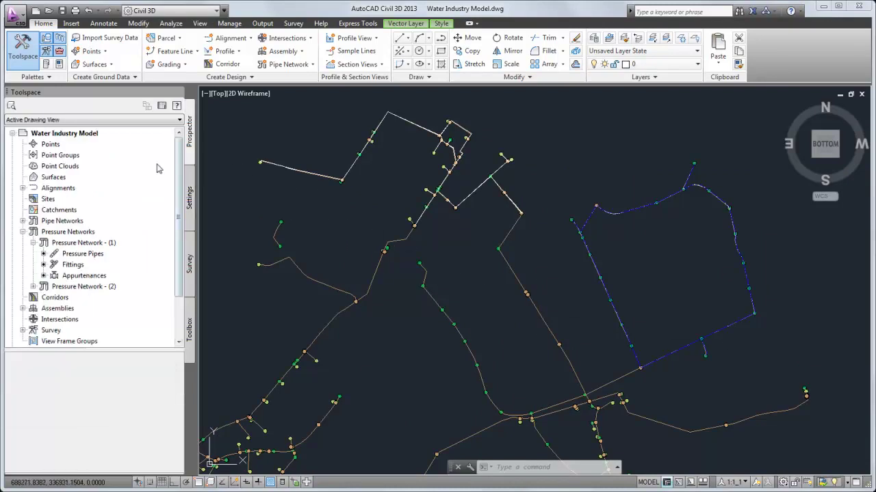
{"action": "left_click", "coordinate": [33, 286]}
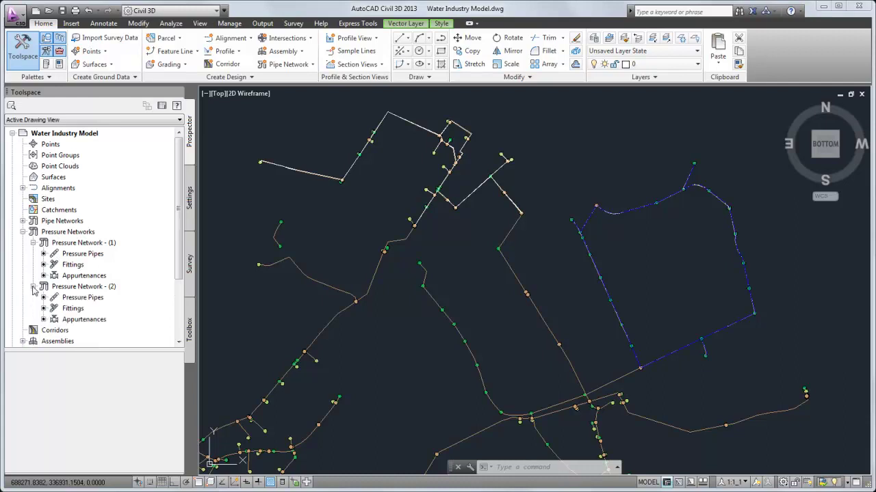
{"action": "left_click", "coordinate": [75, 300]}
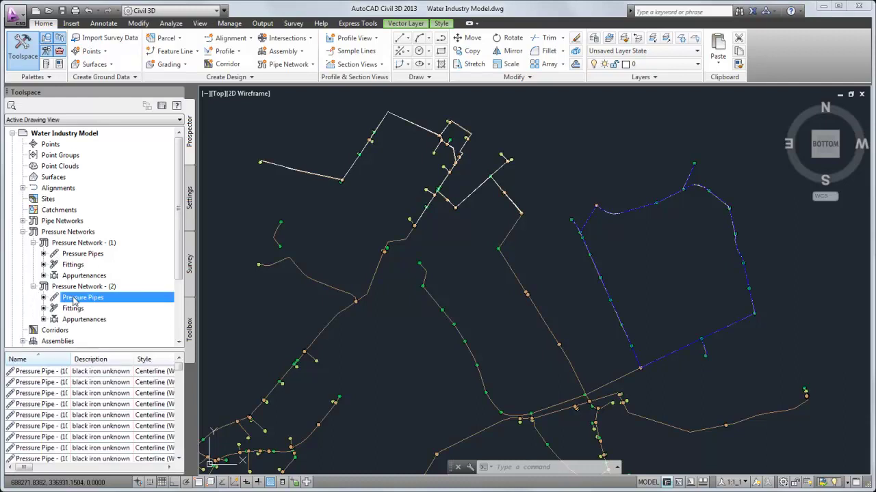
{"action": "left_click", "coordinate": [74, 309]}
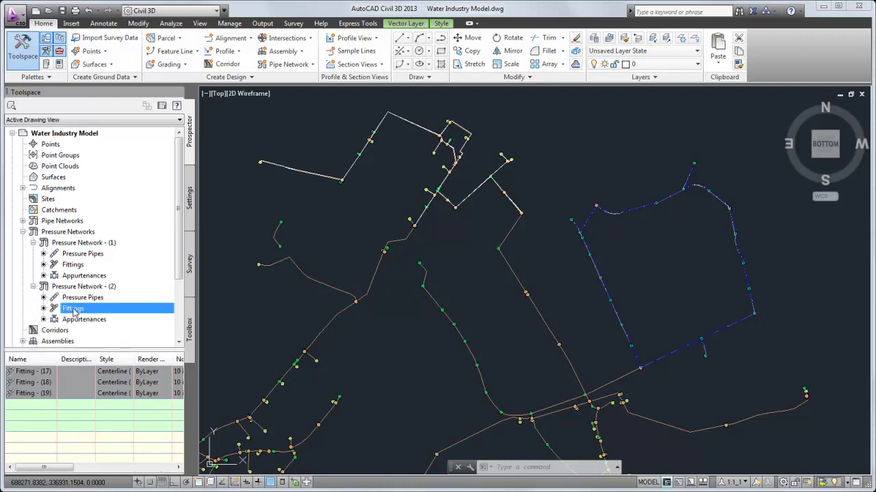
{"action": "left_click", "coordinate": [75, 319]}
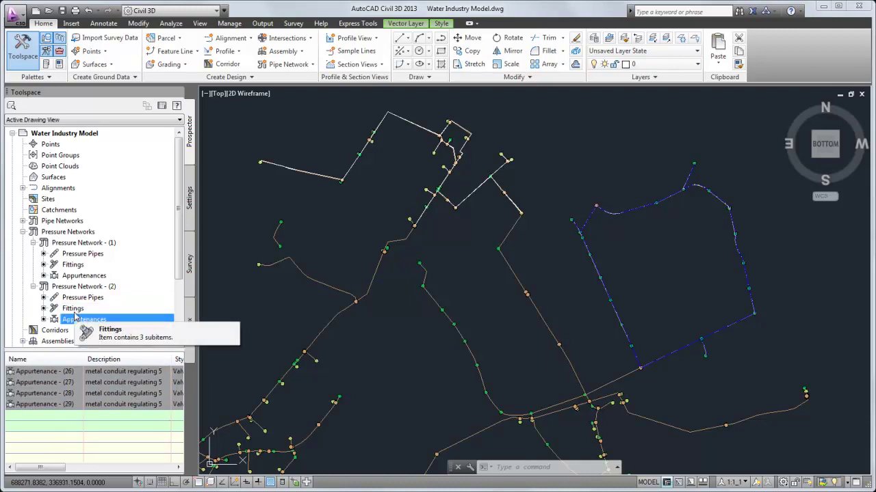
{"action": "left_click", "coordinate": [52, 78]}
Uncheck the Water Industry Model group in the Task Pane, close it, and select a network part
{"action": "left_click", "coordinate": [91, 91]}
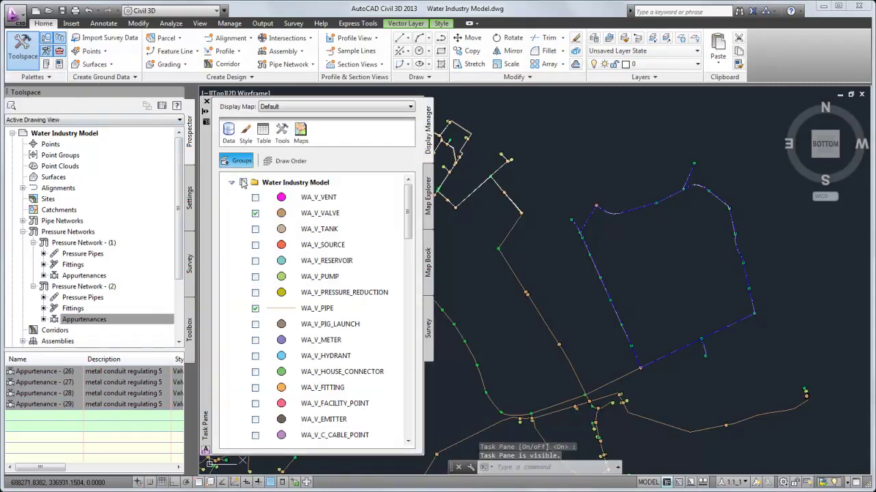
{"action": "left_click", "coordinate": [243, 183]}
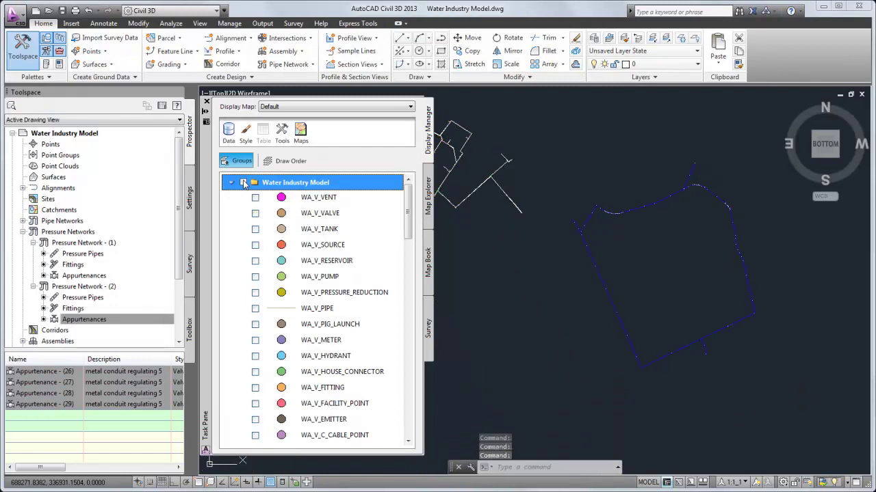
{"action": "left_click", "coordinate": [206, 101]}
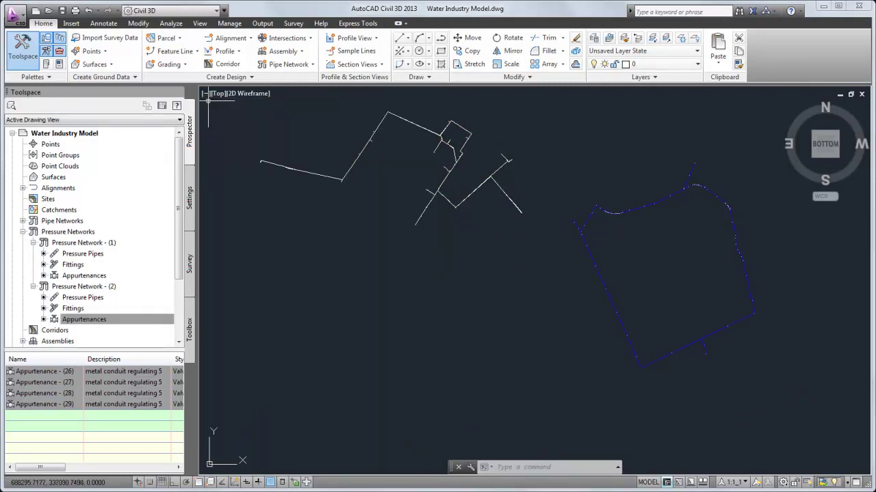
{"action": "left_click", "coordinate": [425, 210]}
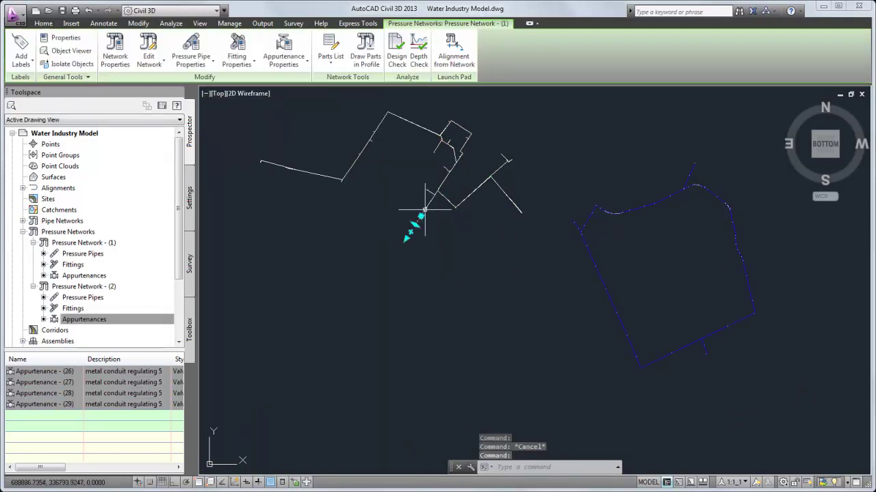